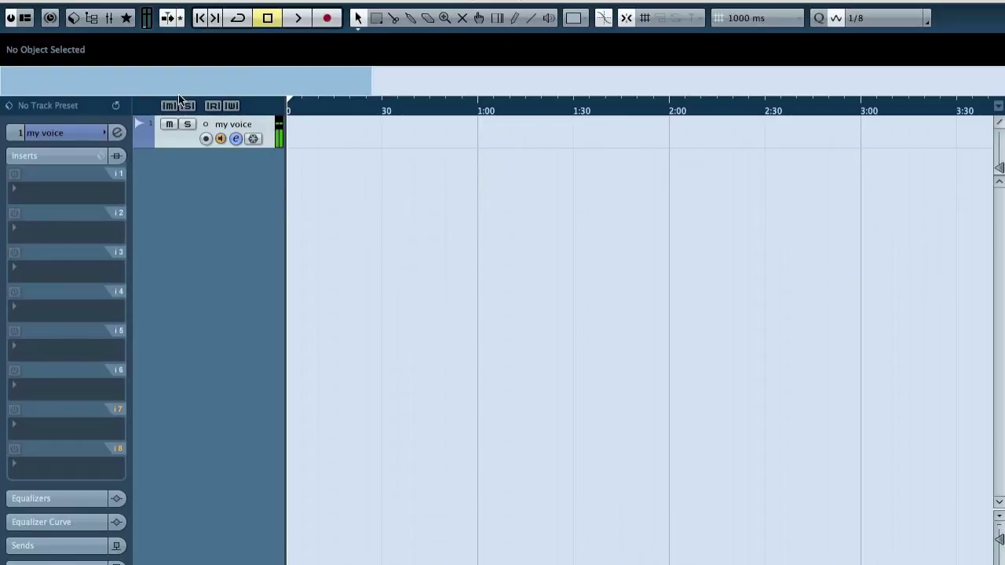
# Show the transport controls and open the channel settings of the "my voice" track, moving that window fully into view.
pyautogui.press('F2')
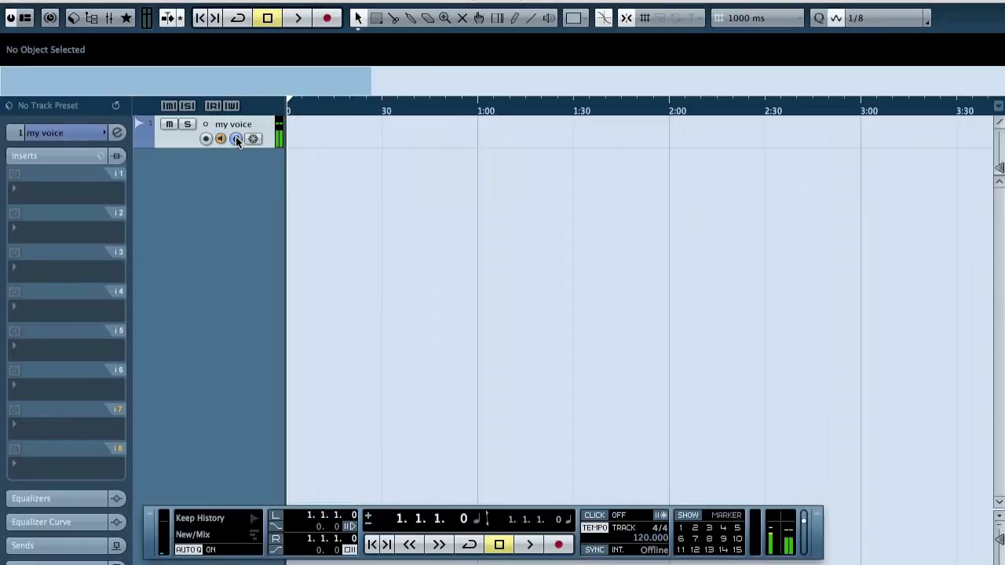
pyautogui.click(236, 139)
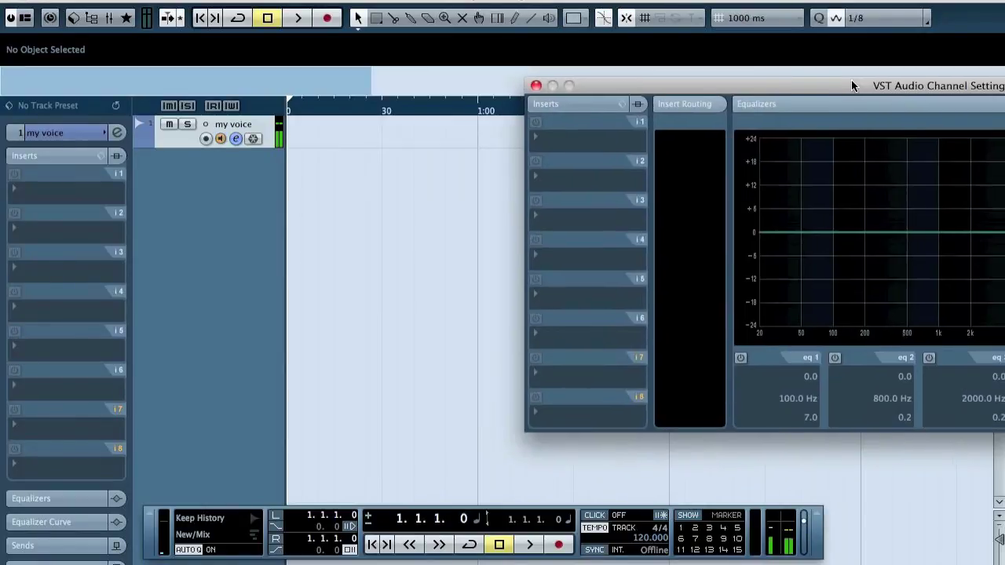
pyautogui.moveTo(851, 80); pyautogui.dragTo(487, 157)
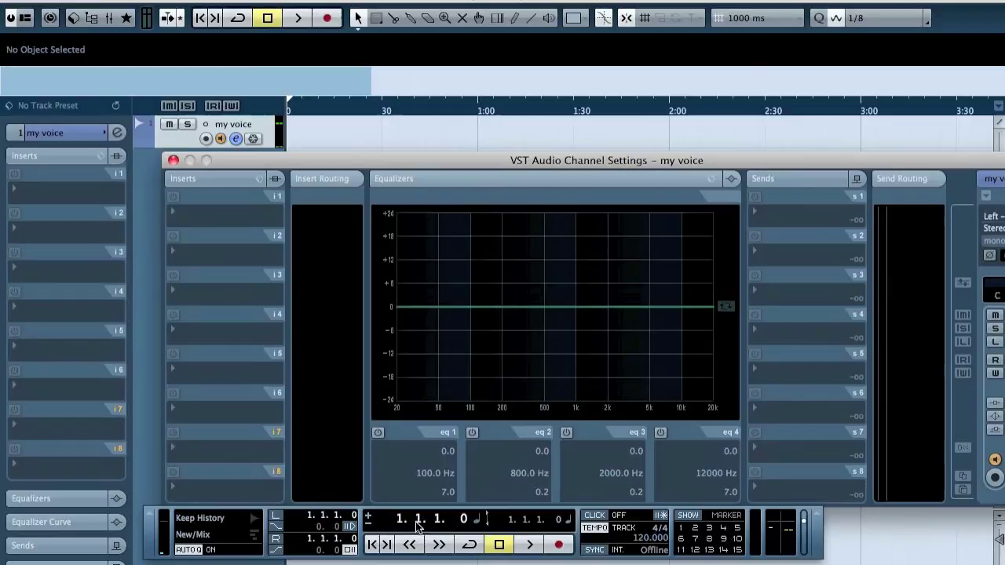
# Switch to the ProFire 610 mixer, toggle analog input 1 unmuted and muted for Analog Out 7/8, and close the mixer.
pyautogui.click(381, 552)
pyautogui.click(284, 345)
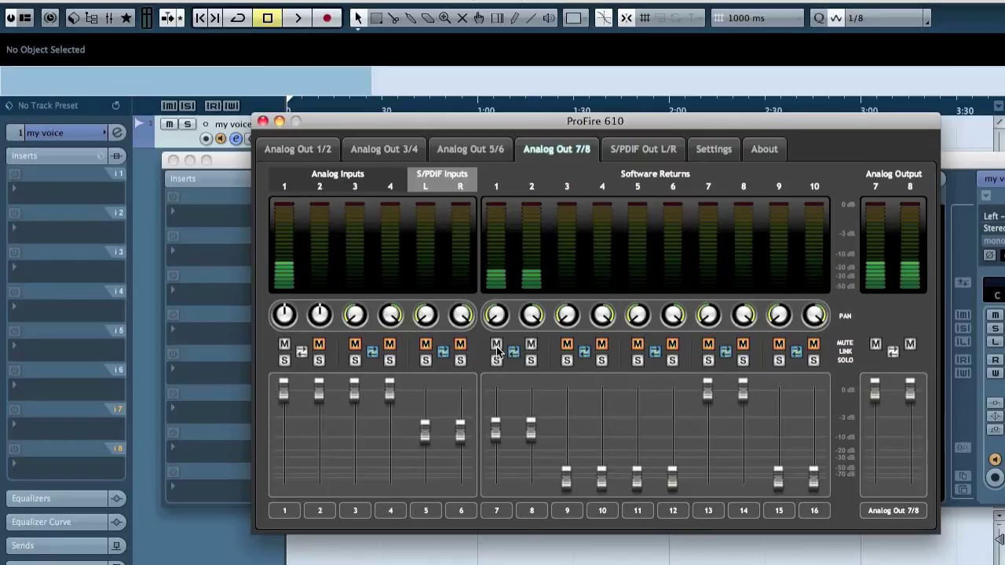
pyautogui.click(284, 345)
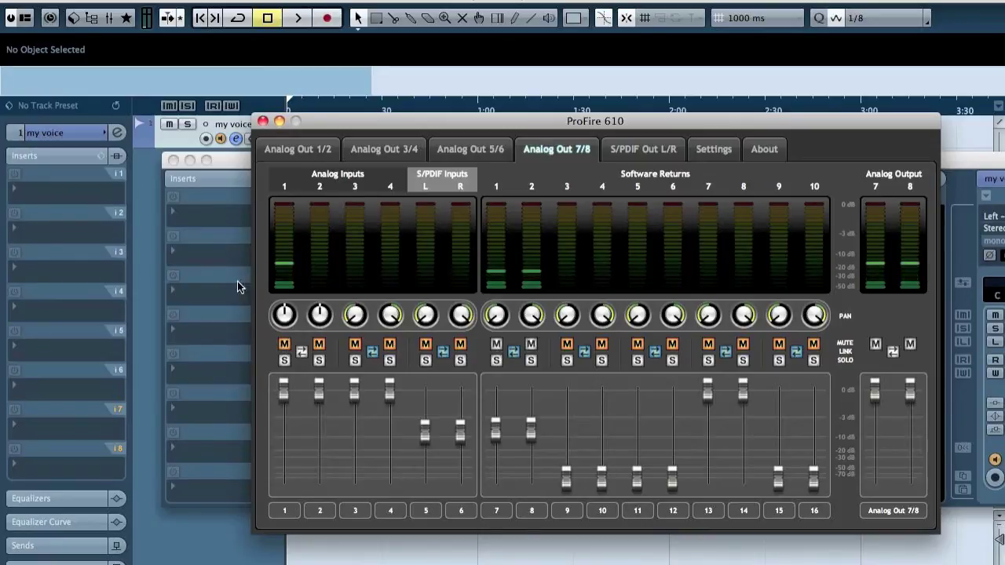
pyautogui.click(263, 121)
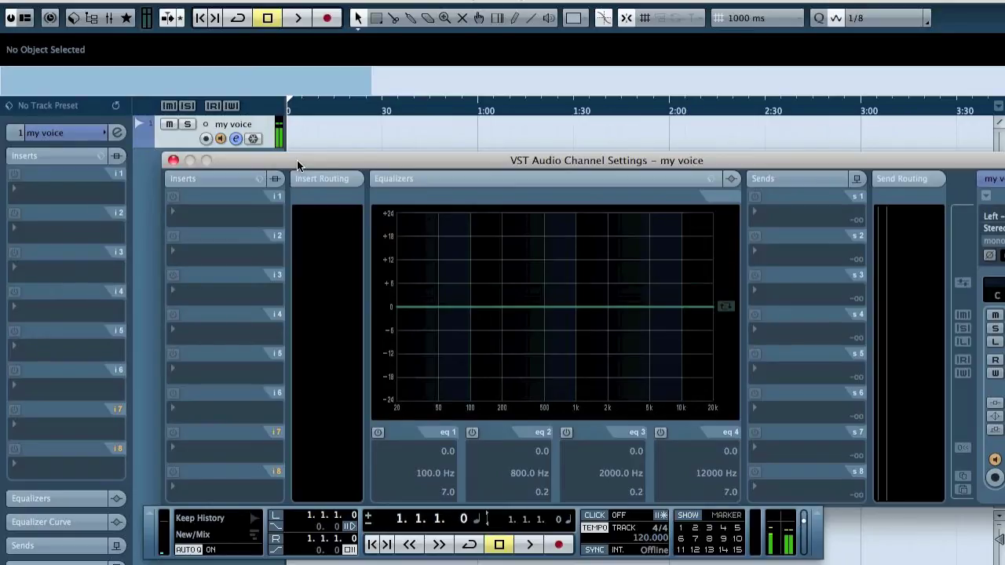
# Examine the ProFire 610's buffer size and its input and output latency in the device setup, leaving the settings as they are.
pyautogui.moveTo(254, 161); pyautogui.dragTo(164, 144)
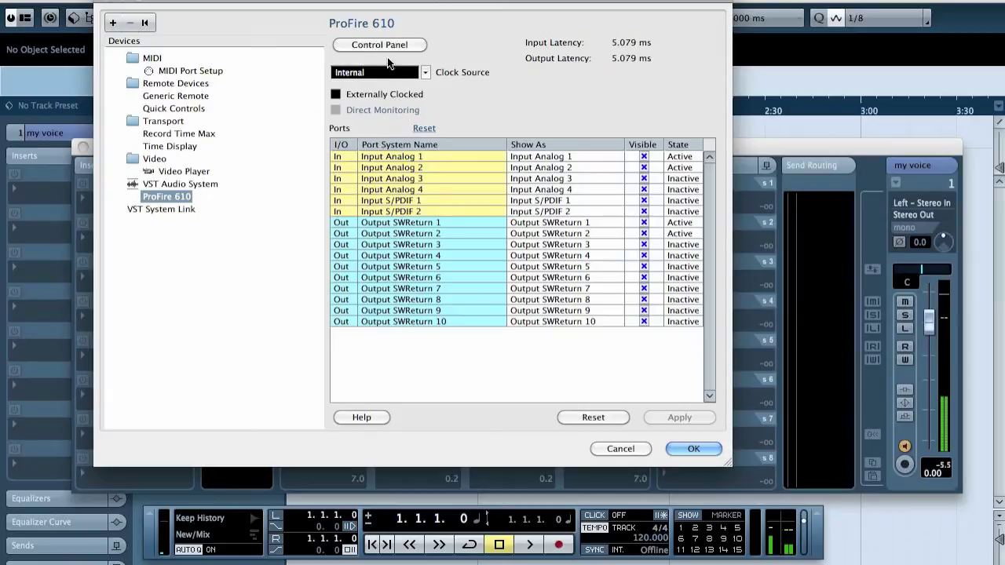
pyautogui.click(386, 44)
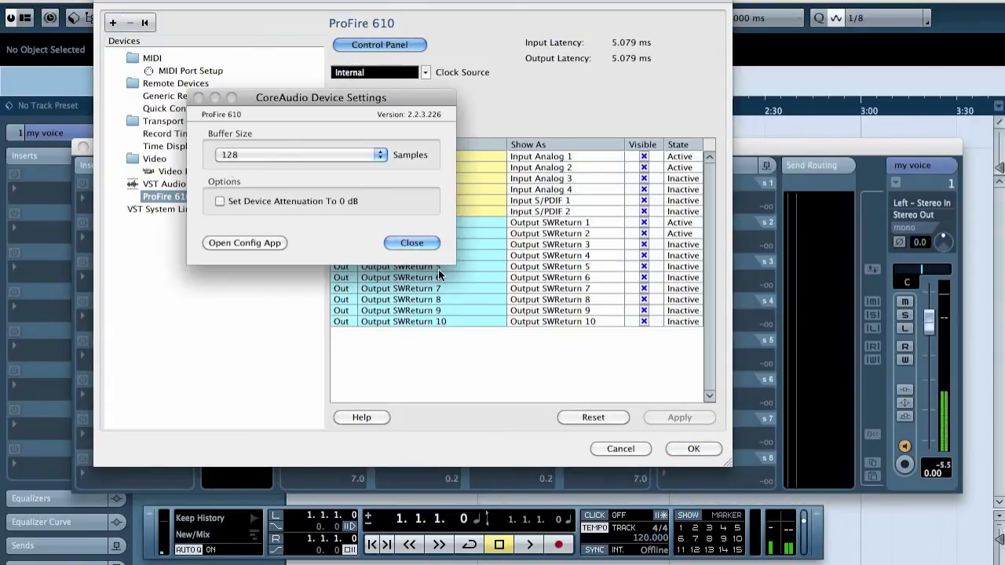
pyautogui.click(418, 244)
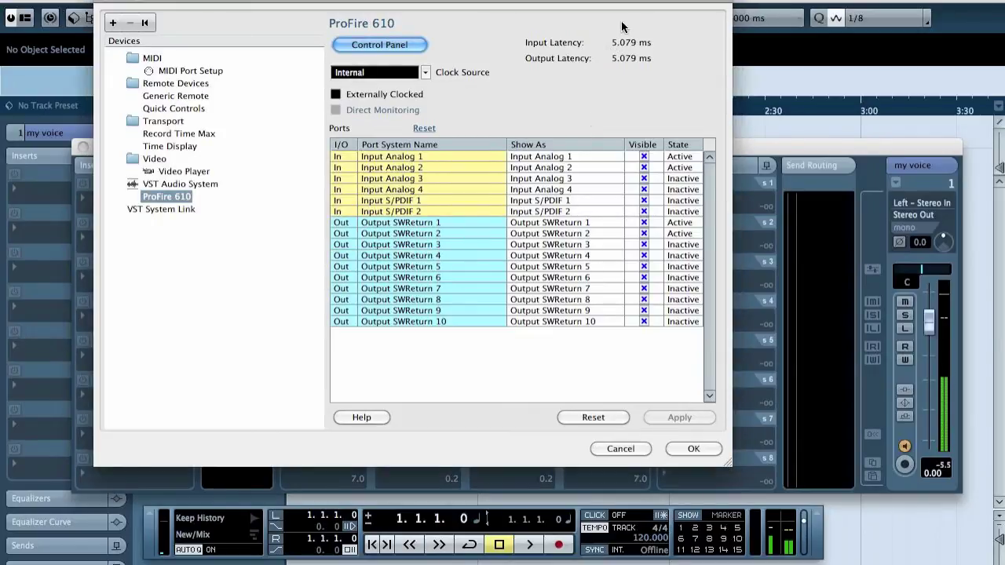
pyautogui.click(622, 451)
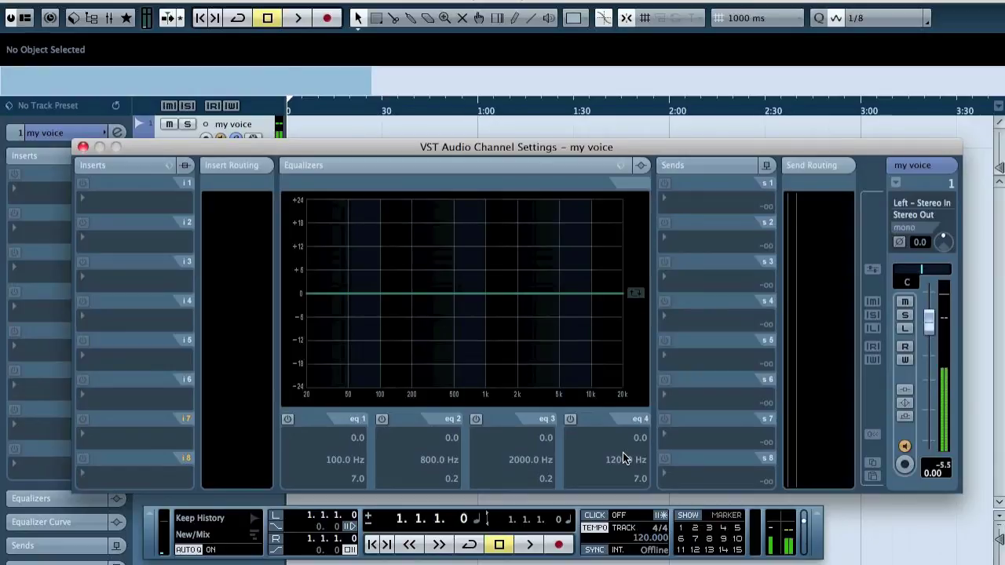
# Load the MonoDelay effect into the first insert slot of the "my voice" channel.
pyautogui.click(93, 197)
pyautogui.moveTo(170, 307)
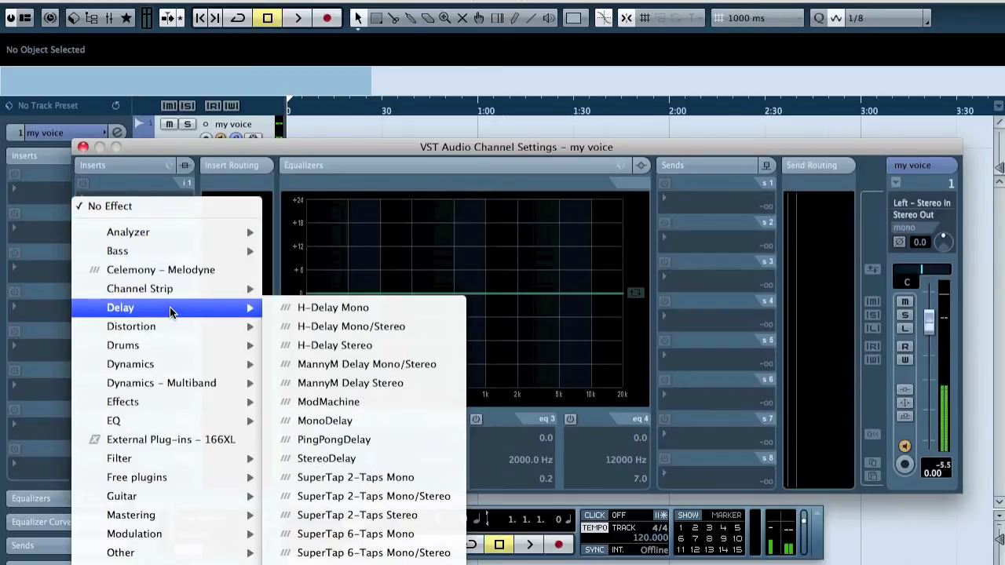
pyautogui.click(354, 421)
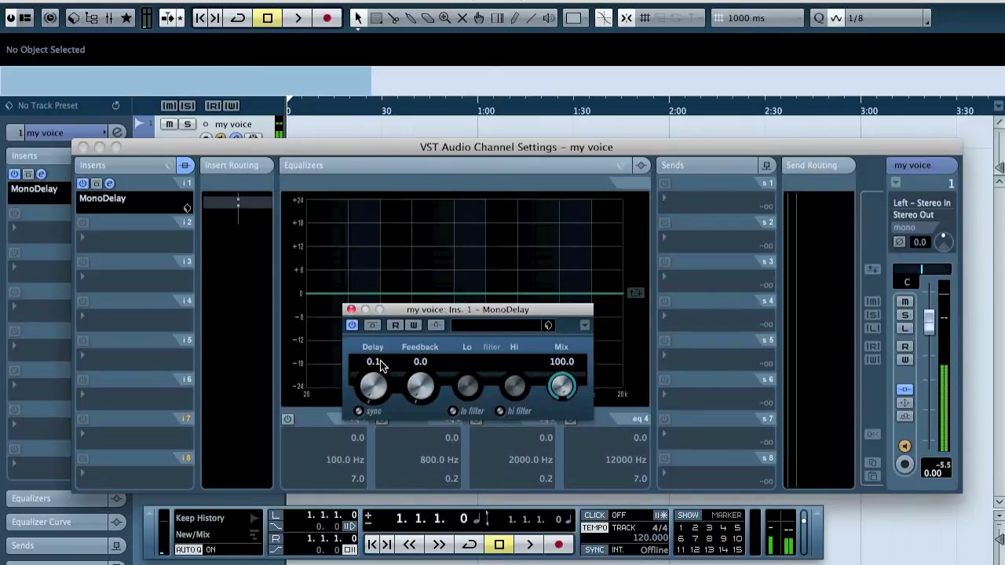
# Try MonoDelay delay times of 10 and 20 in turn on the voice channel.
pyautogui.moveTo(98, 554)
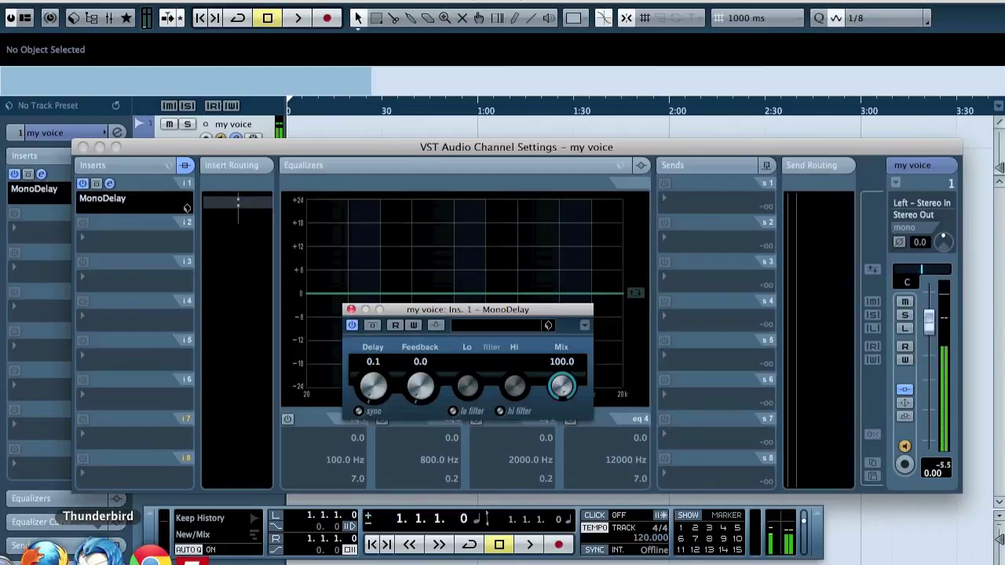
pyautogui.click(372, 363)
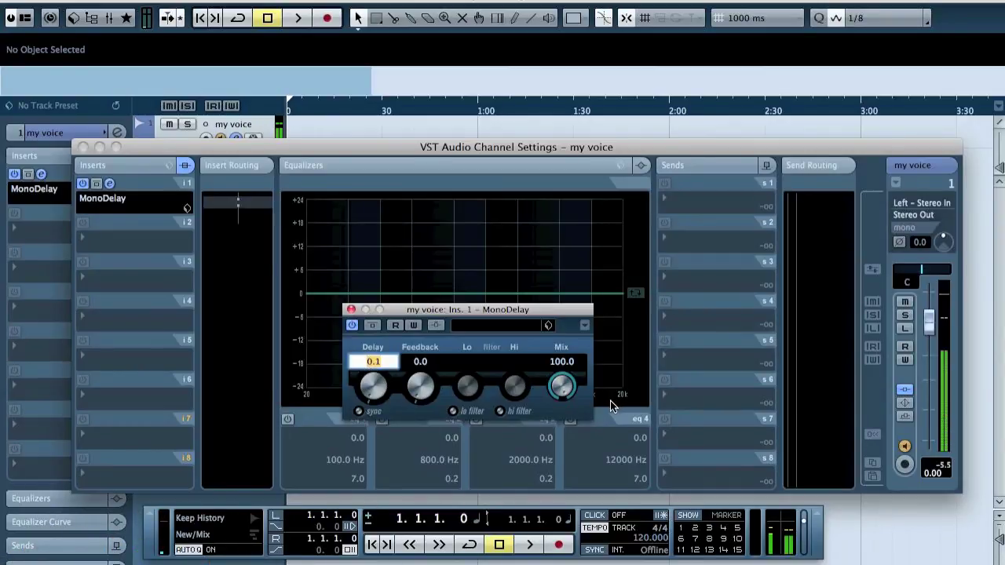
pyautogui.write('10')
pyautogui.press('Return')
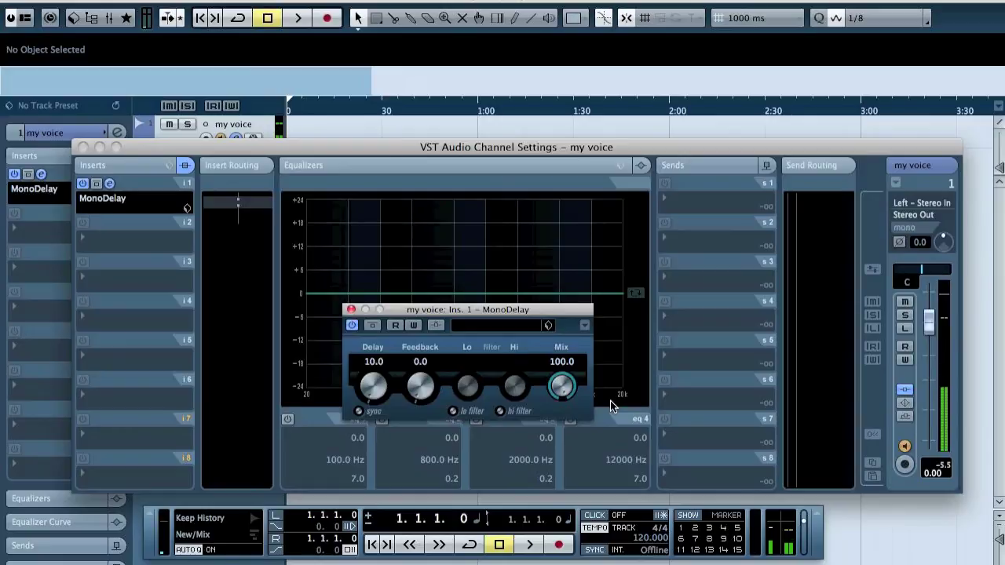
pyautogui.click(372, 361)
pyautogui.write('20')
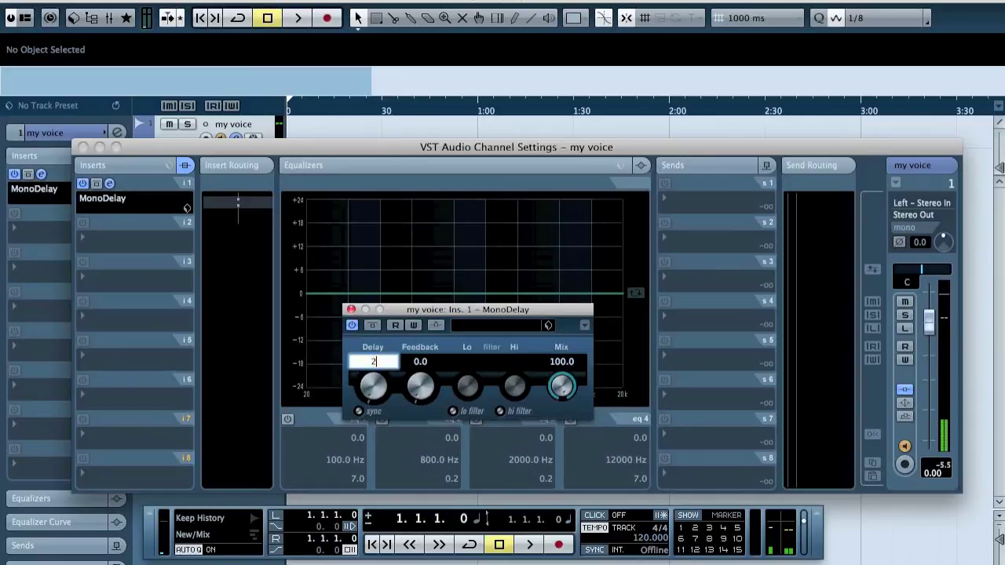
pyautogui.press('Return')
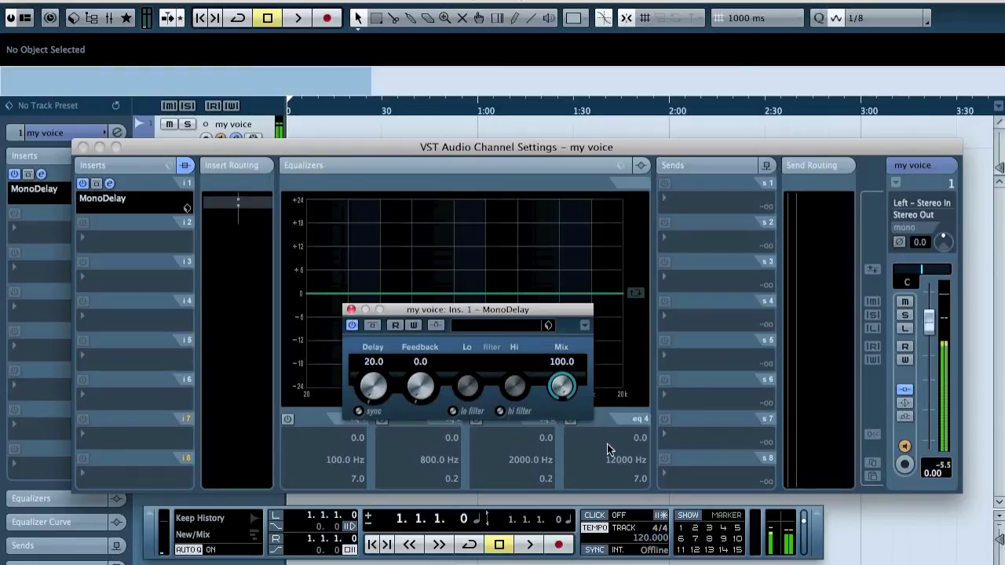
# Try longer MonoDelay delay times of 50 and 60 in turn on the voice channel.
pyautogui.click(374, 361)
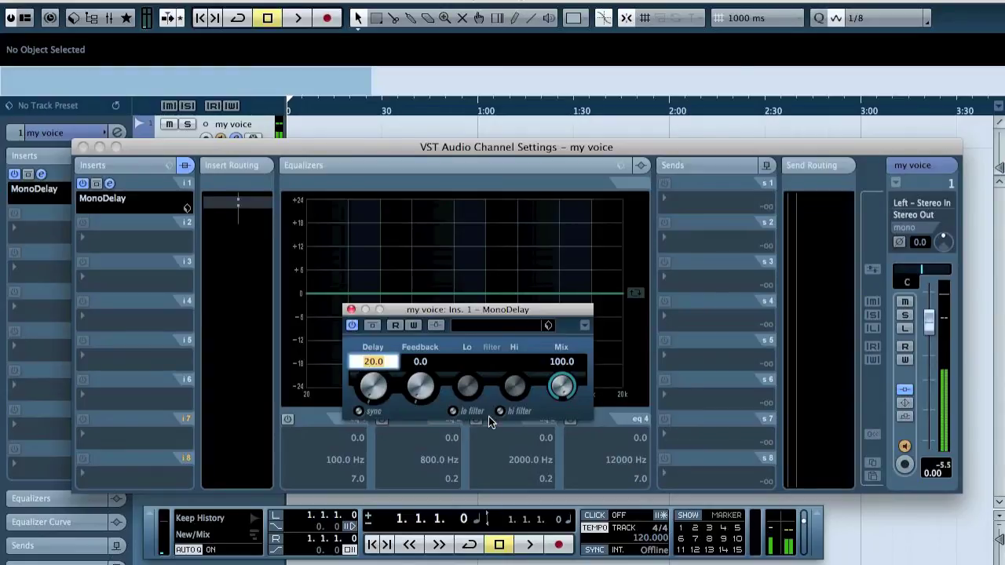
pyautogui.write('50')
pyautogui.press('Return')
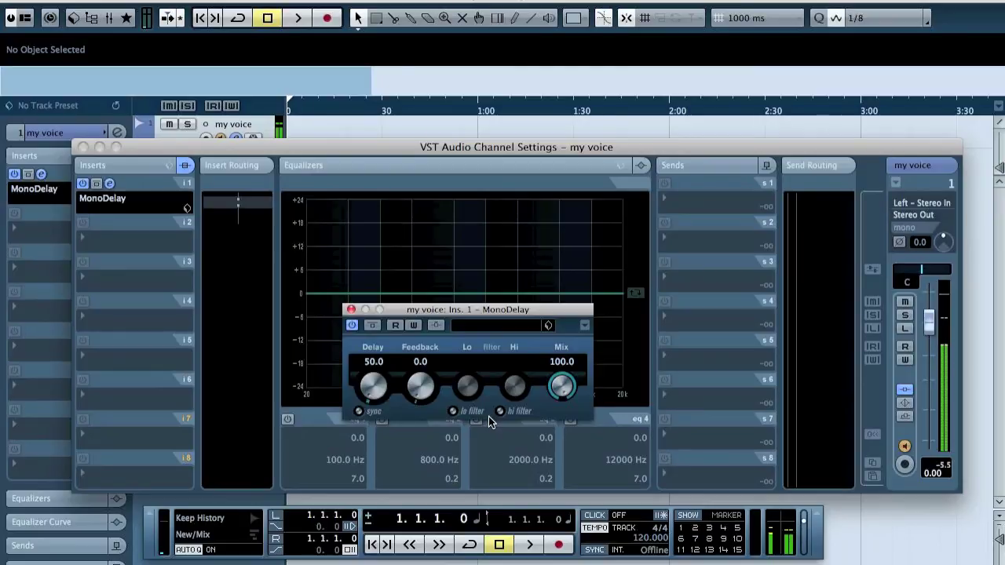
pyautogui.click(372, 361)
pyautogui.write('60')
pyautogui.press('Return')
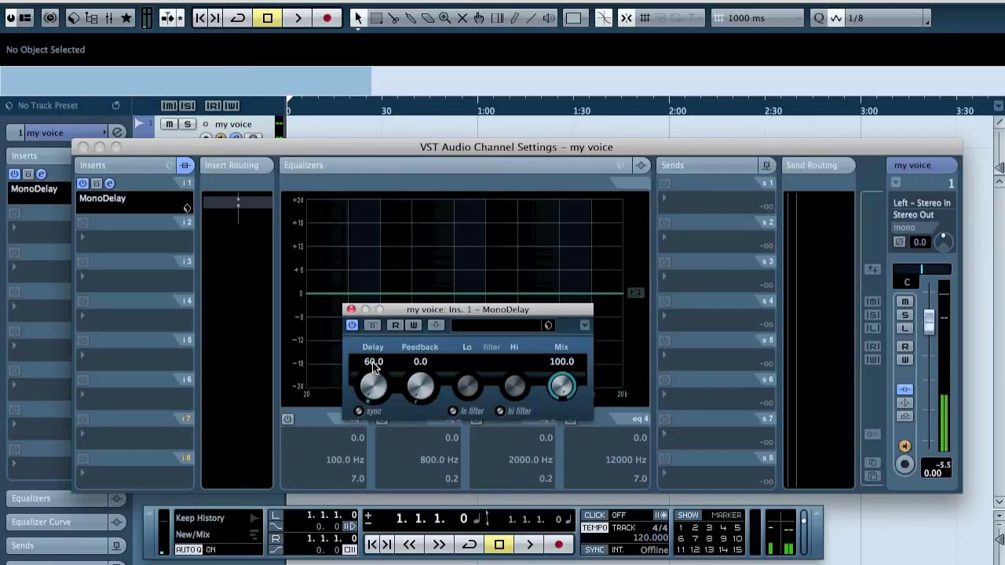
# Switch to the ProFire 610 mixer to check the Analog Out 7/8 inputs and software returns, and close it again.
pyautogui.press('super+Tab')
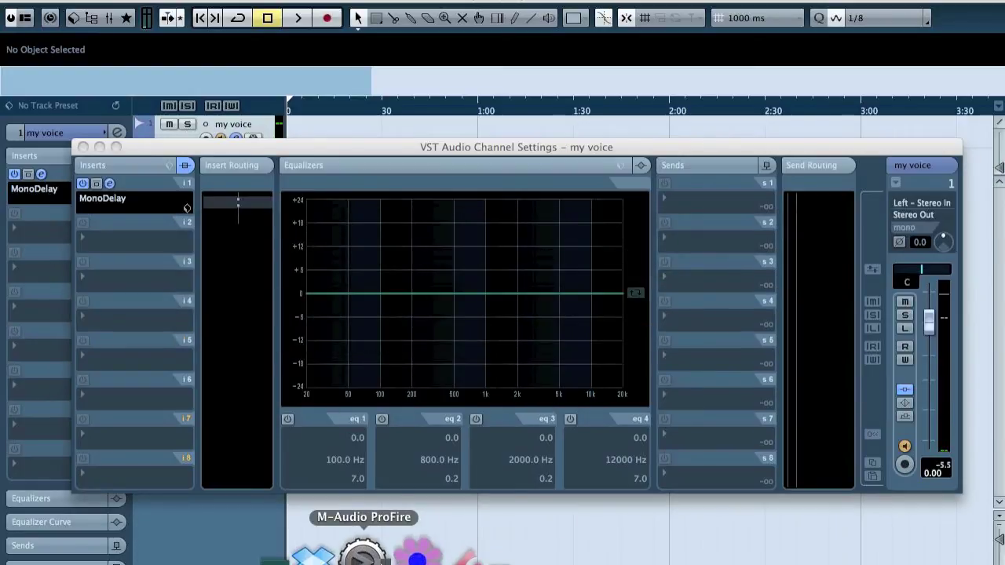
pyautogui.click(363, 553)
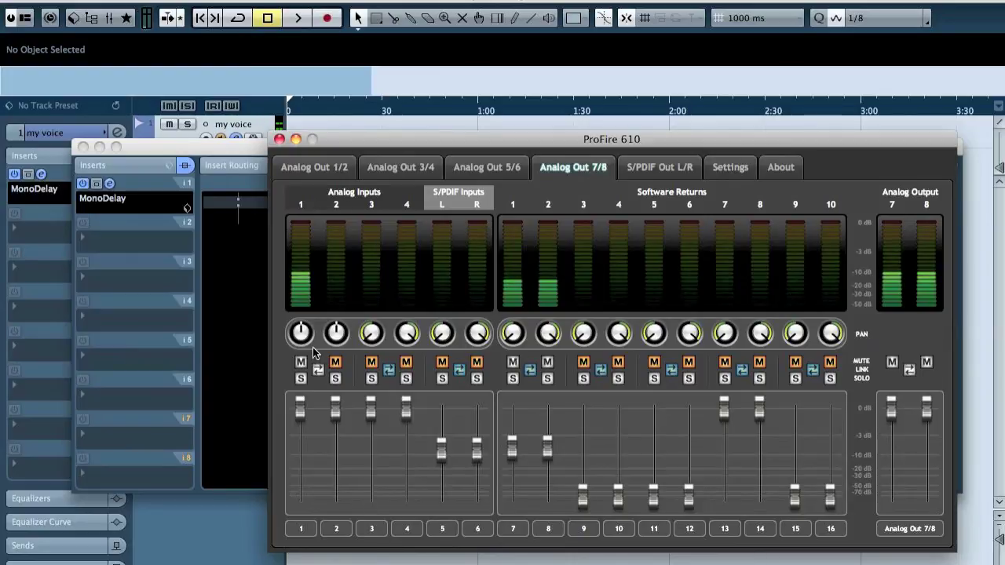
pyautogui.click(265, 155)
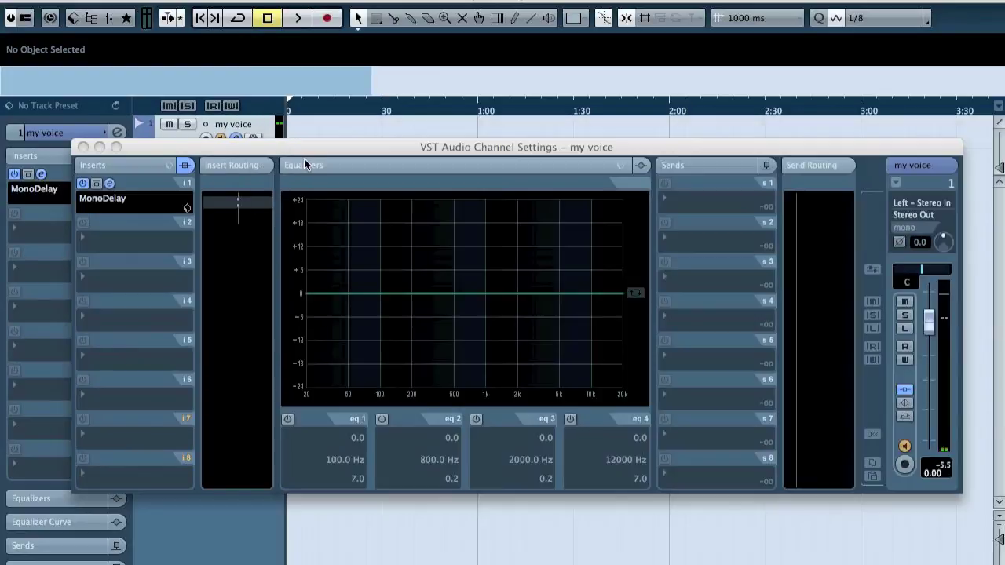
# Set MonoDelay's delay time to 100 and bypass the effect.
pyautogui.click(372, 361)
pyautogui.click(372, 361)
pyautogui.write('100')
pyautogui.press('Return')
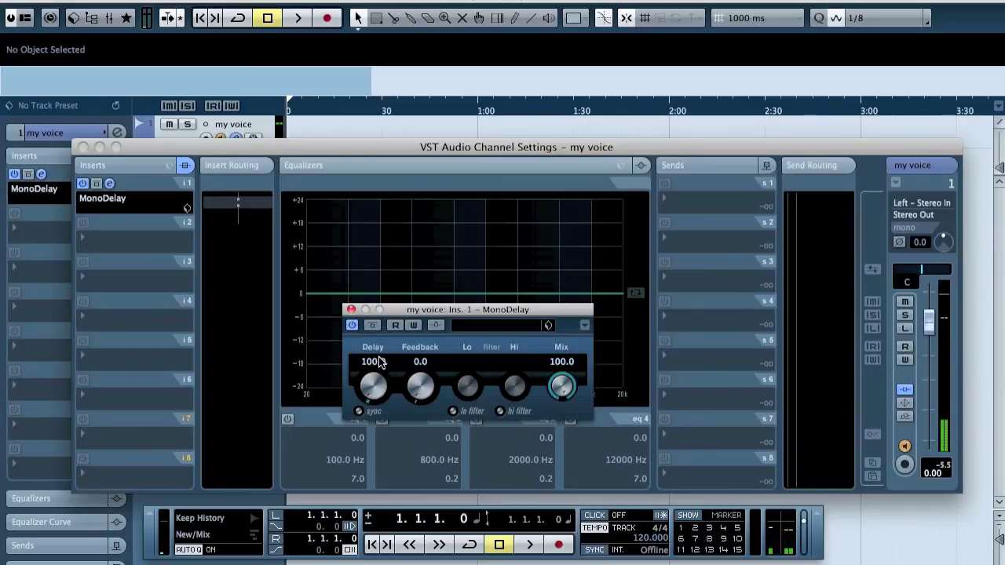
pyautogui.click(372, 325)
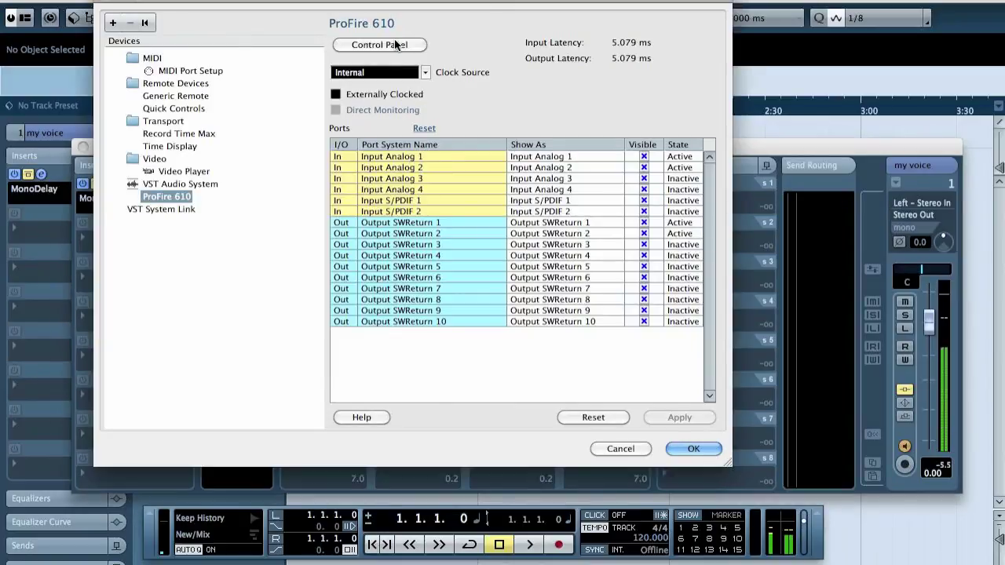
# Set the ProFire 610's buffer size to 1024 samples in its device settings.
pyautogui.moveTo(409, 1); pyautogui.dragTo(431, 36)
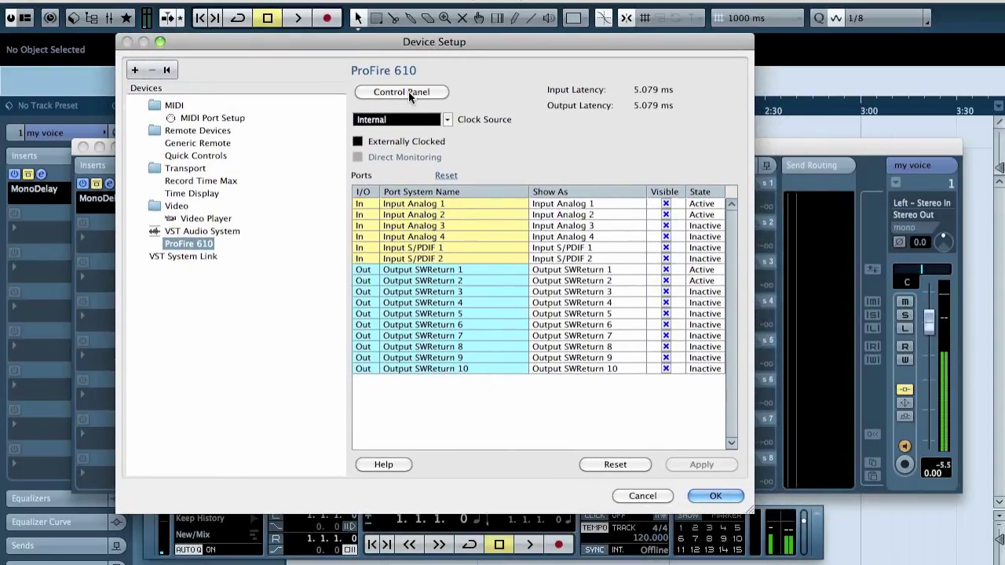
pyautogui.click(409, 91)
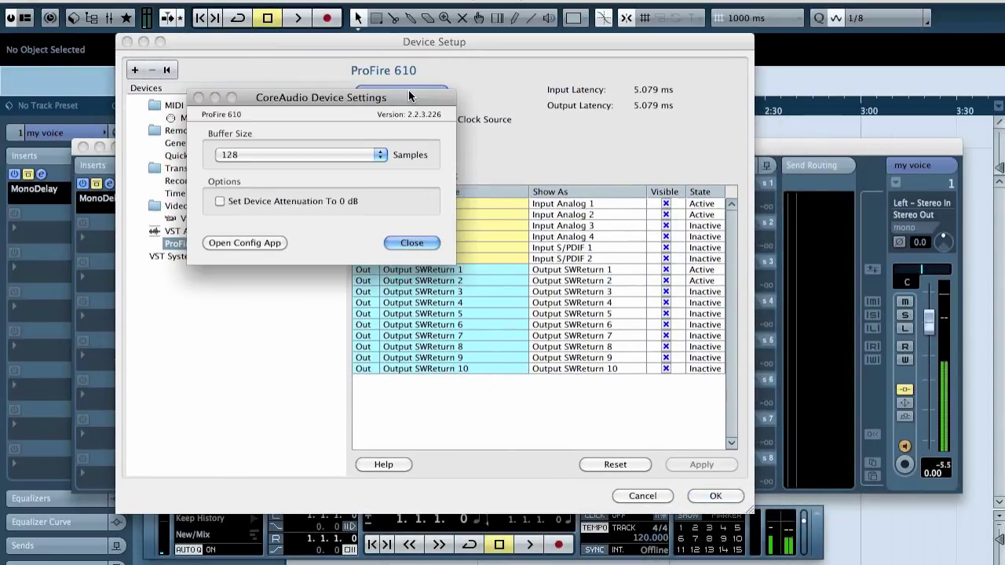
pyautogui.click(319, 151)
pyautogui.click(280, 230)
pyautogui.click(409, 243)
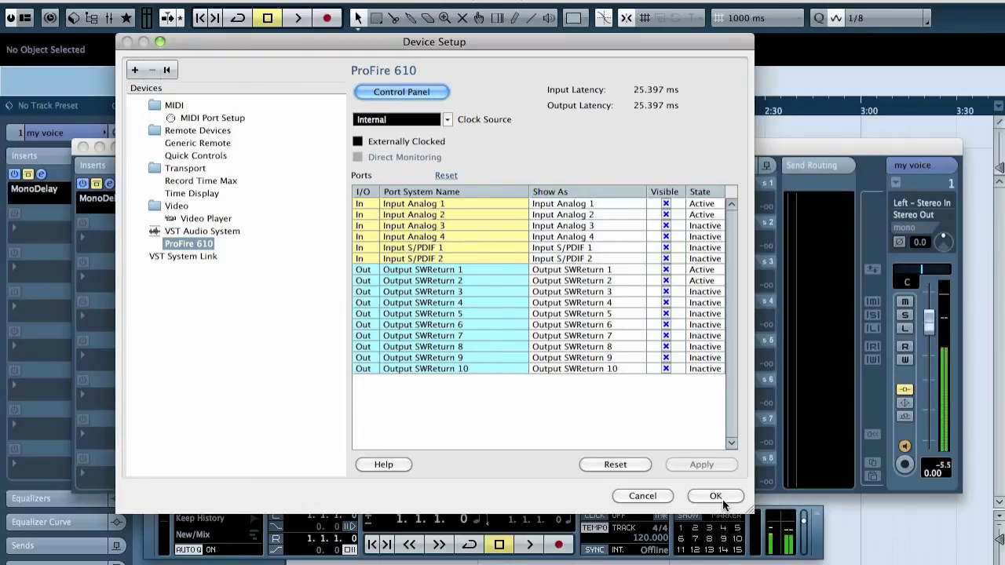
# Raise the ProFire 610's buffer size to 2048 samples.
pyautogui.click(405, 95)
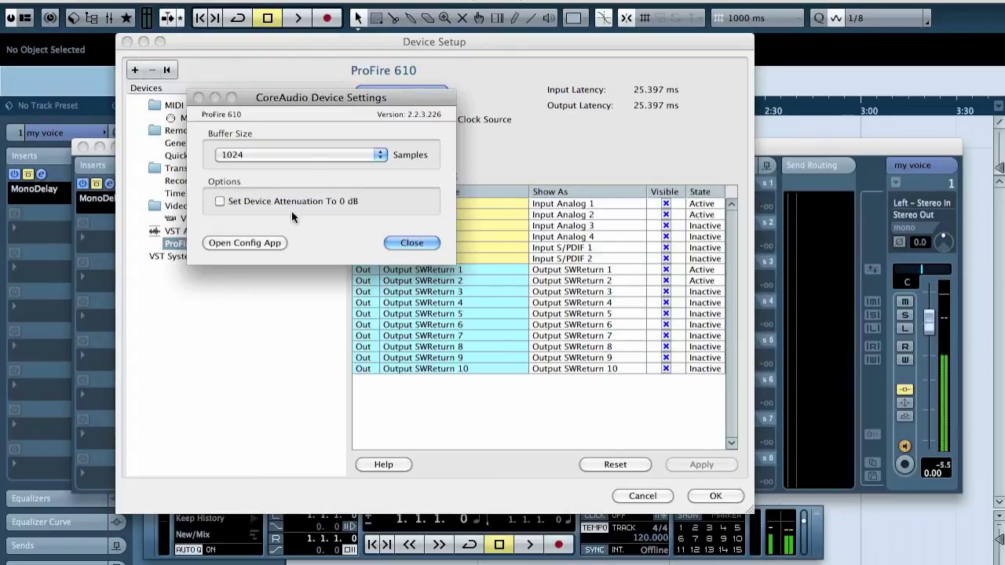
pyautogui.click(308, 157)
pyautogui.click(299, 168)
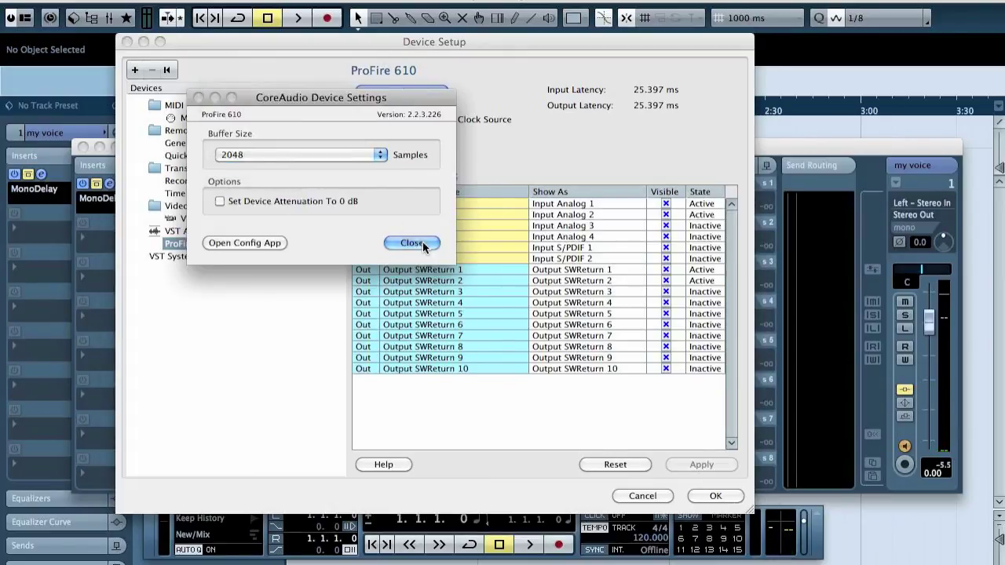
pyautogui.click(422, 242)
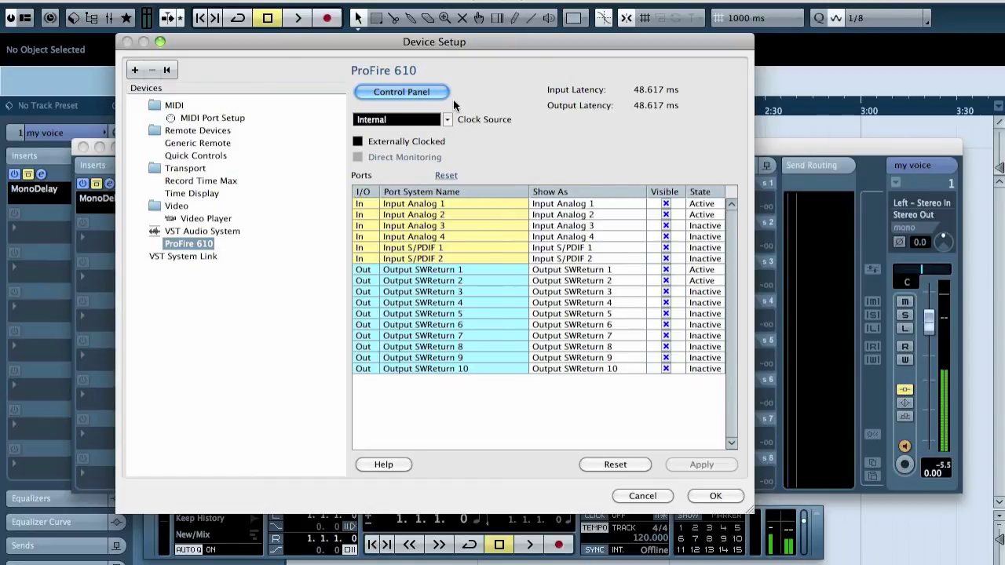
# Lower the ProFire 610's buffer size to 512 samples.
pyautogui.click(423, 92)
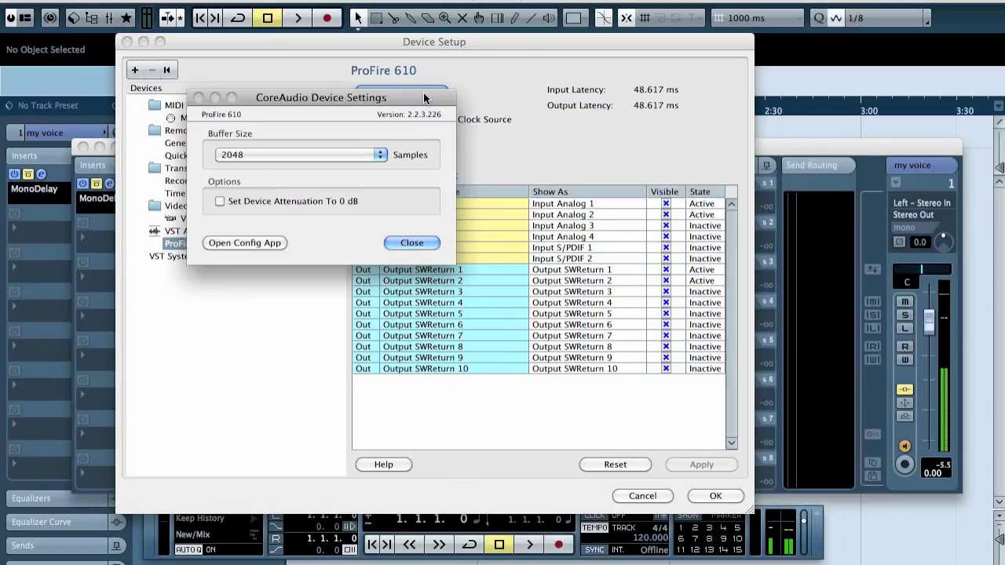
pyautogui.click(344, 149)
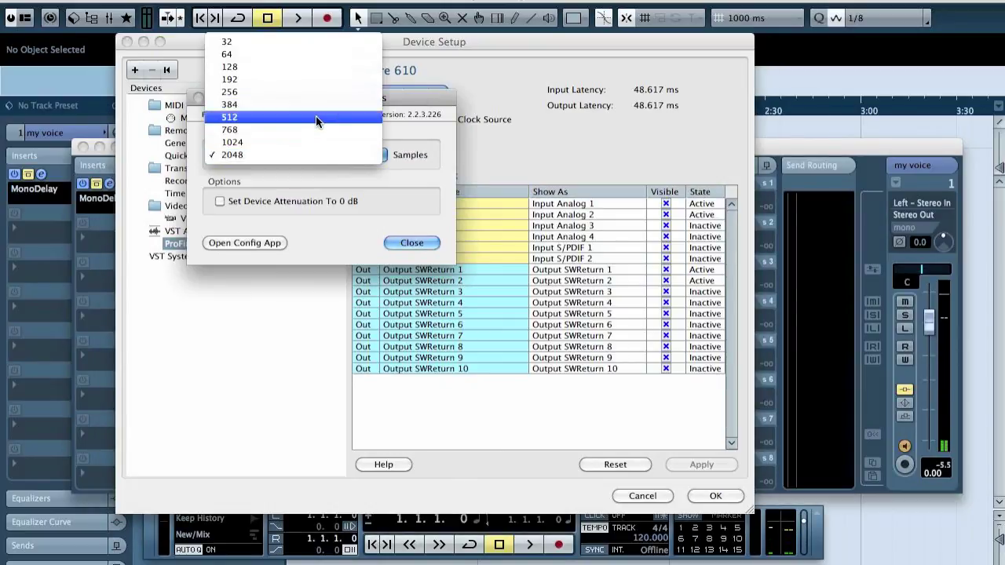
pyautogui.click(316, 117)
pyautogui.click(402, 243)
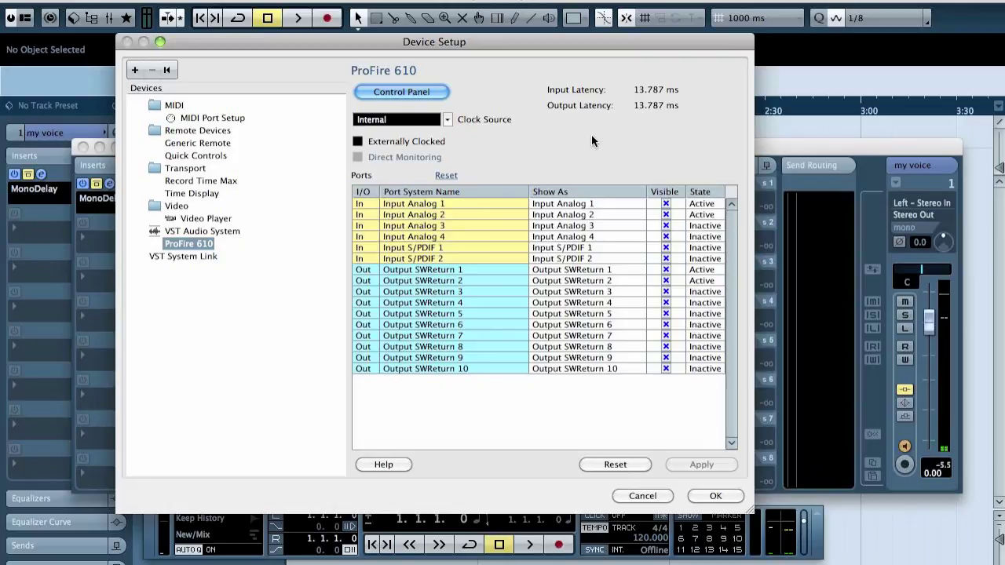